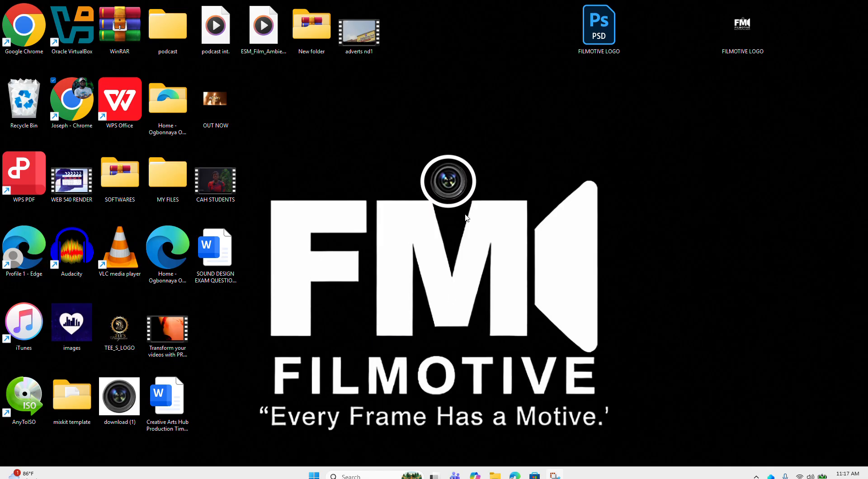
Step: Launch Audacity from the desktop and dismiss the welcome screen
left_click(74, 259)
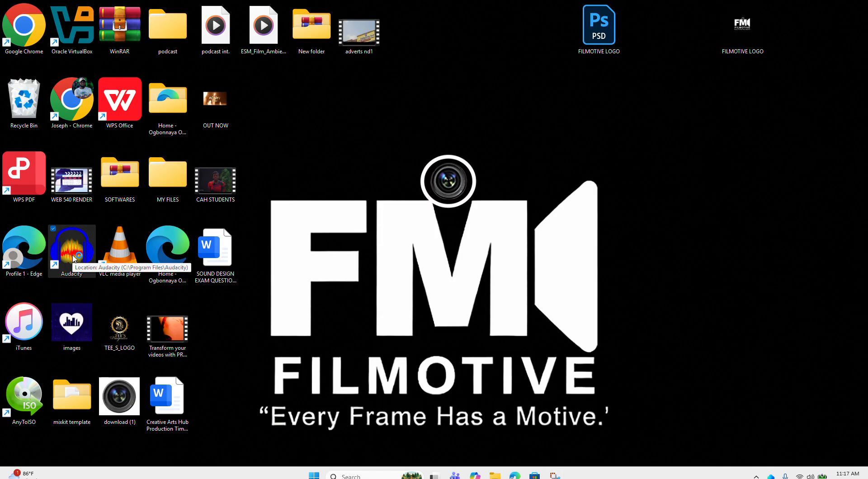
double_click(75, 259)
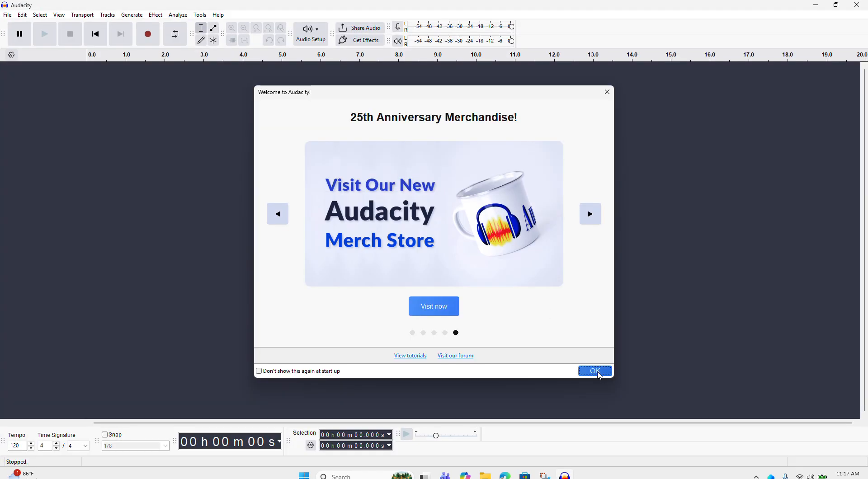
left_click(598, 372)
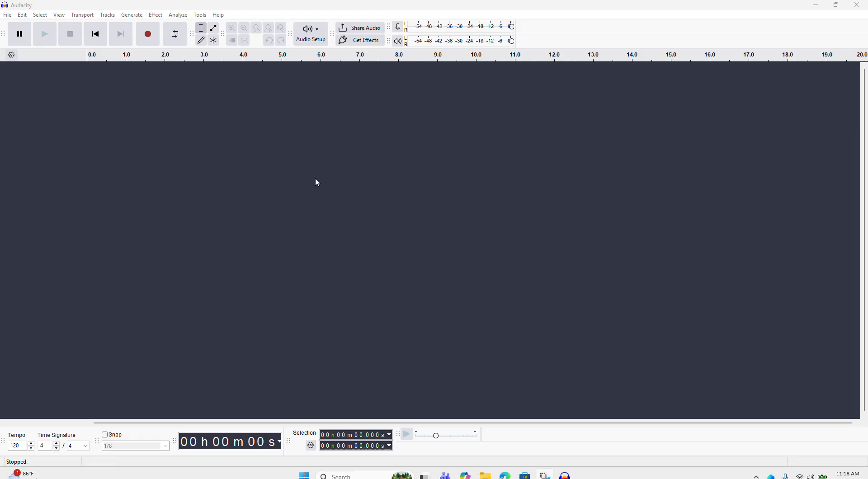
Step: Review the host and playback device options under Audio Setup
left_click(319, 34)
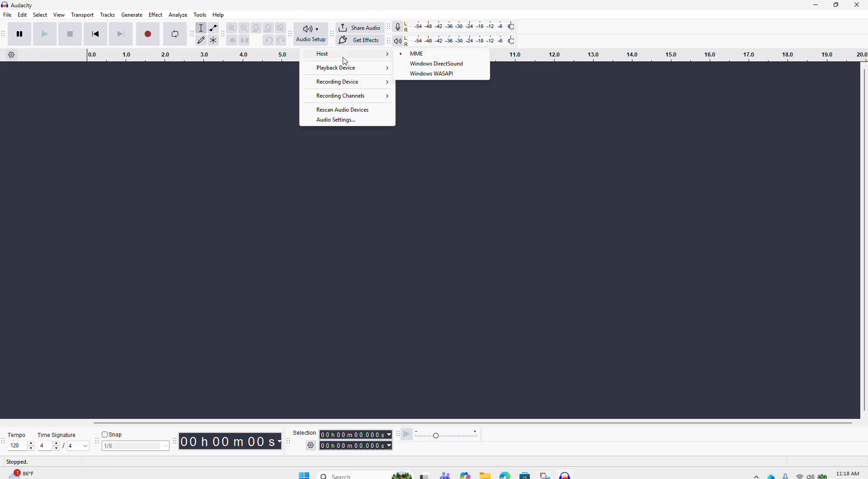
mouse_move(326, 72)
mouse_move(328, 87)
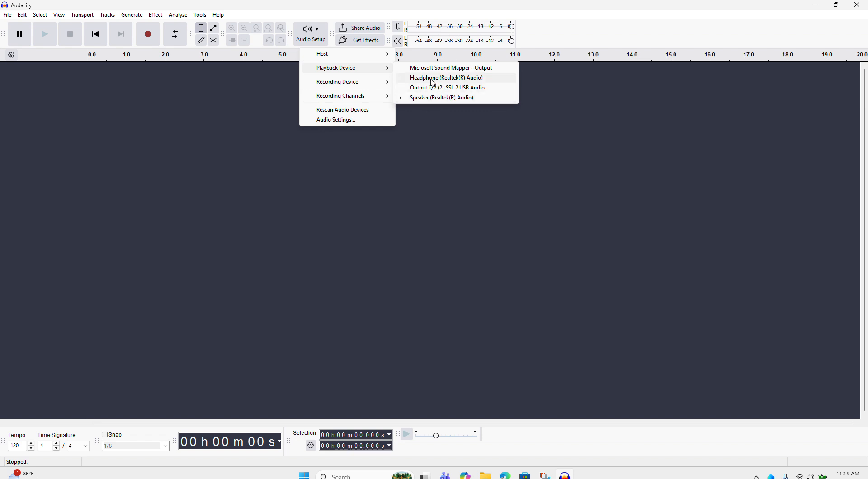
left_click(451, 129)
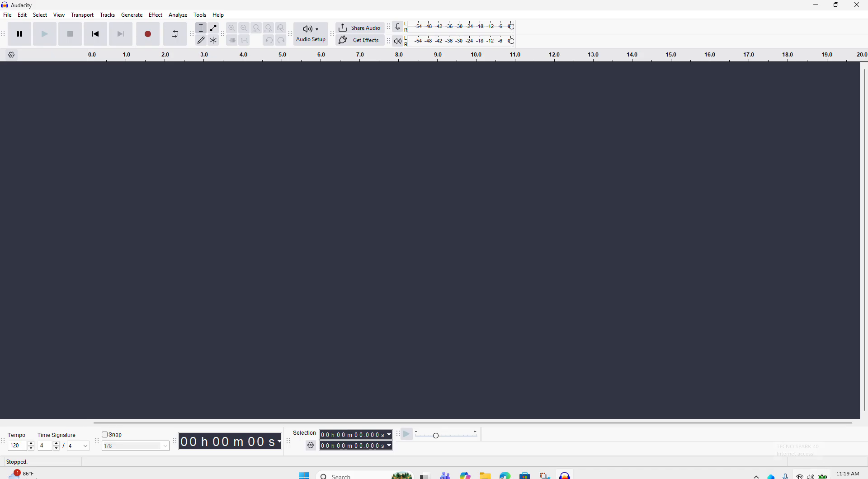
Step: Turn on Bluetooth in quick settings and connect the ZEALOT-S98 device
left_click(800, 476)
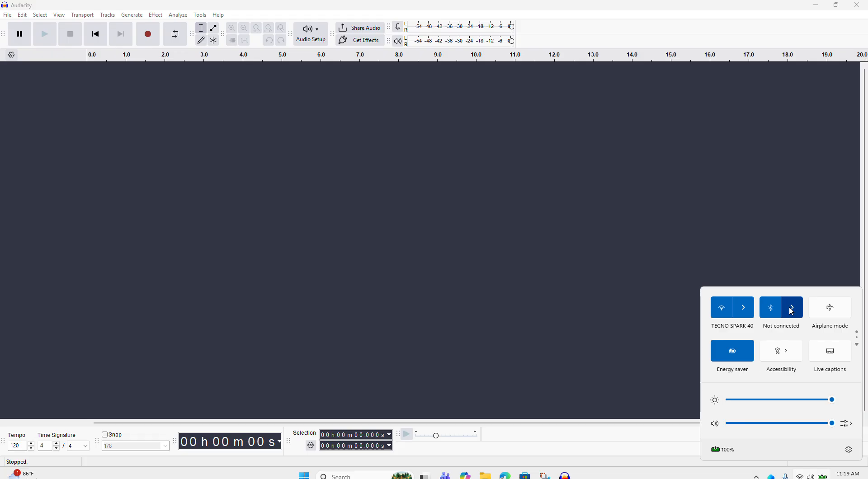
left_click(791, 310)
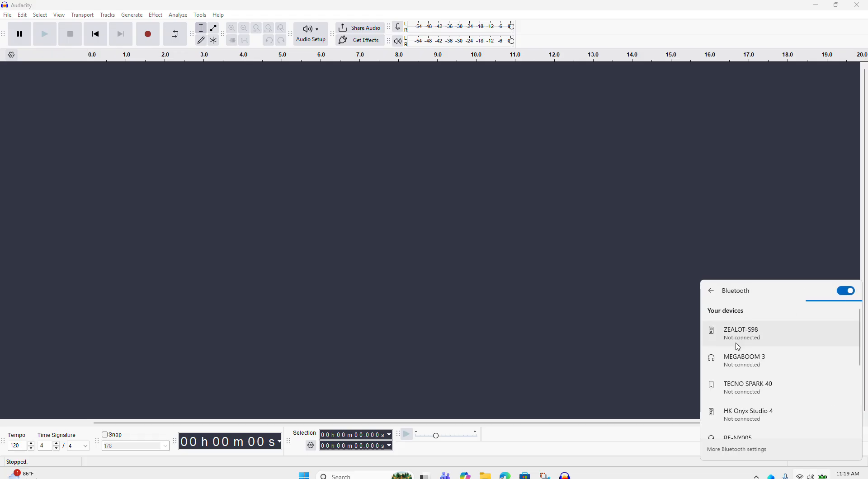
left_click(847, 293)
left_click(847, 292)
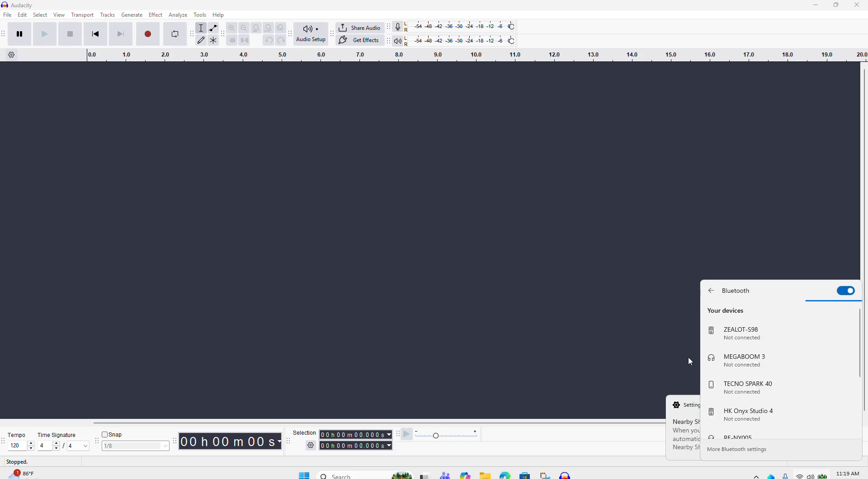
left_click(748, 337)
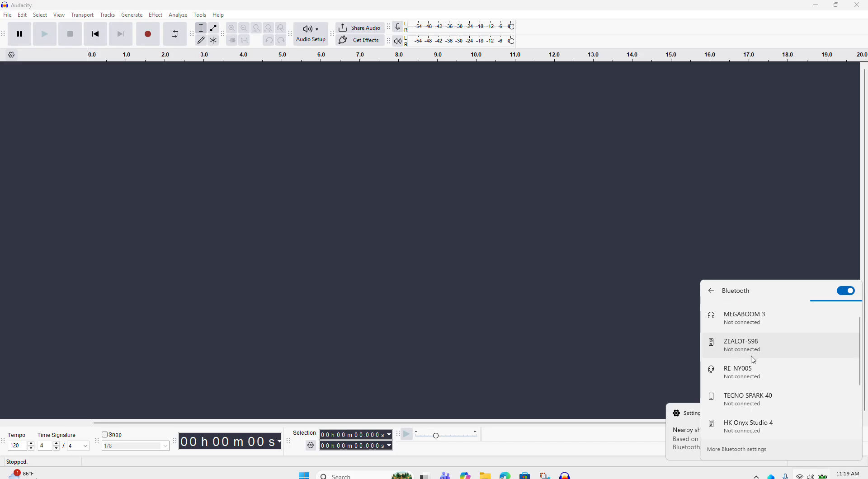
left_click(753, 352)
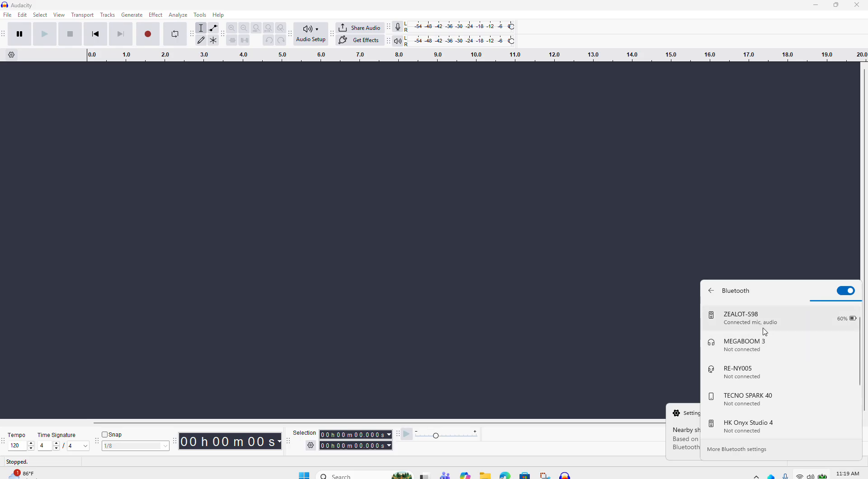
left_click(660, 280)
Step: Check the playback device list and close Audacity
left_click(312, 34)
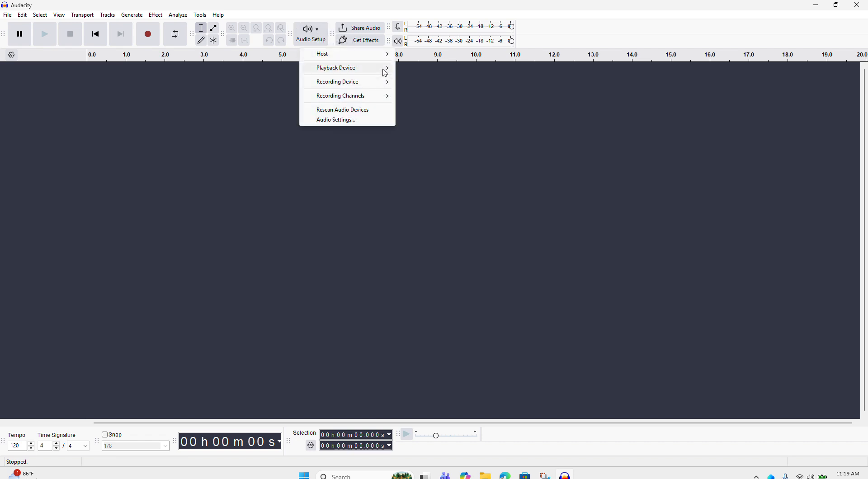
mouse_move(380, 68)
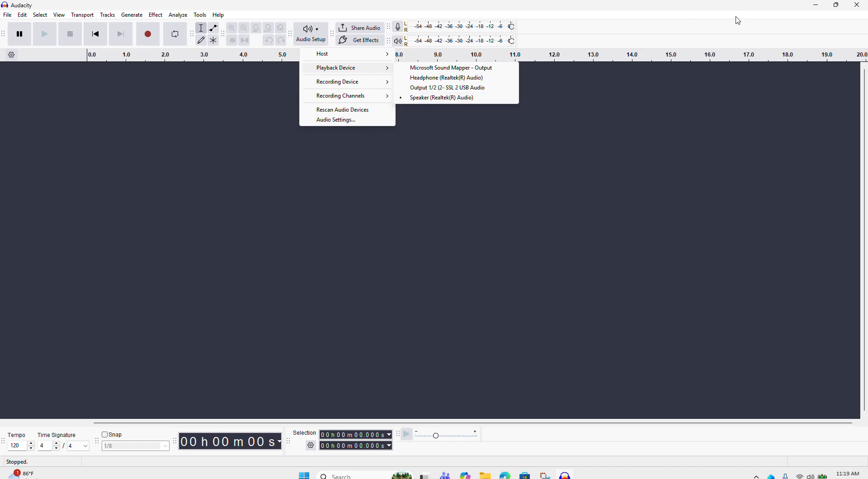
left_click(859, 9)
left_click(859, 10)
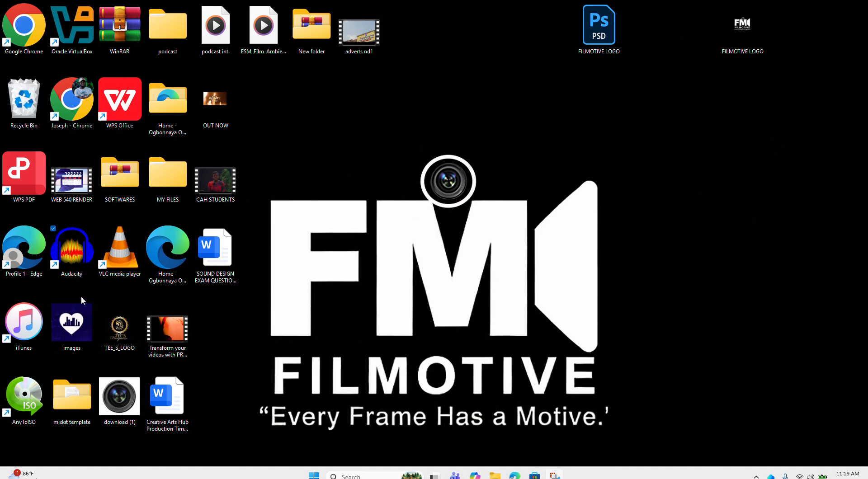
Step: Restart Audacity, dismiss the welcome screen, and set the playback device to Speakers (ZEALOT-S98)
double_click(72, 270)
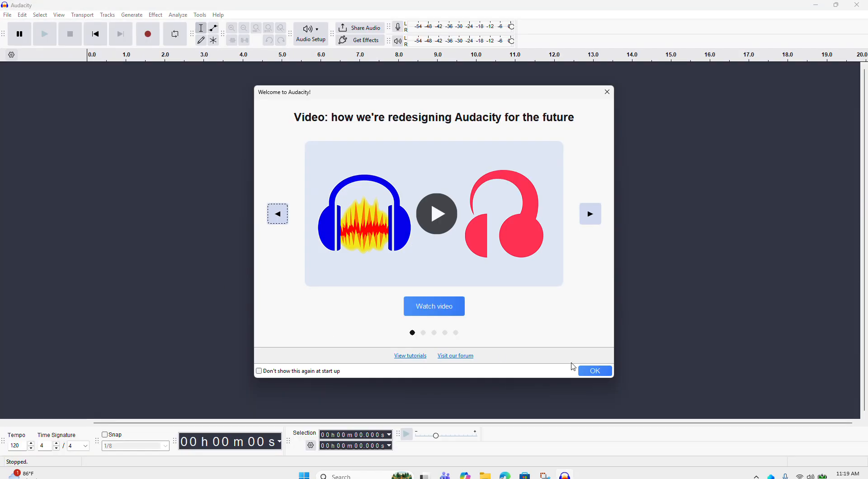
left_click(605, 373)
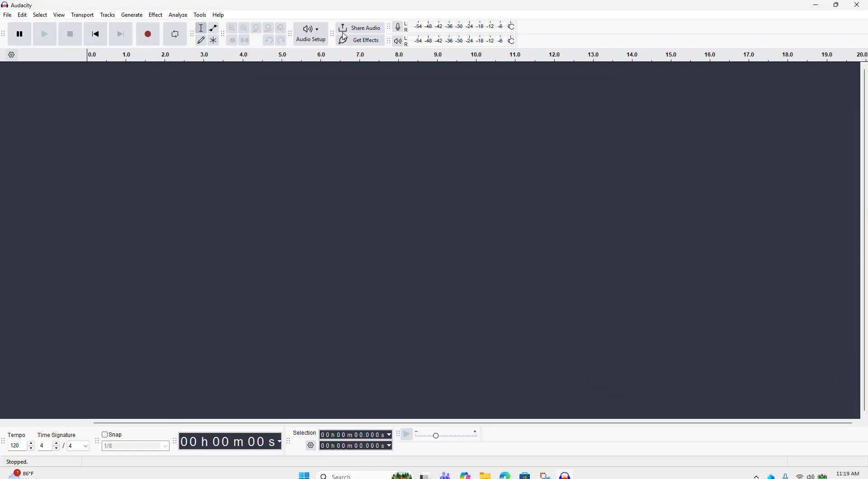
left_click(319, 31)
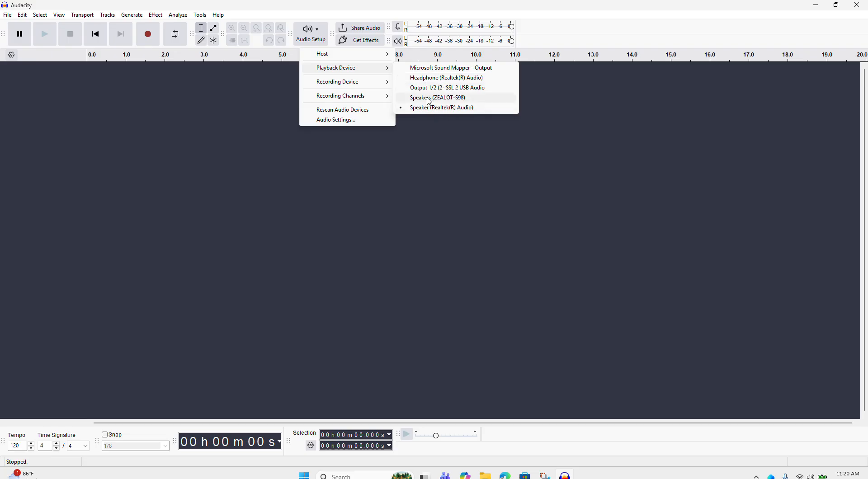
left_click(457, 98)
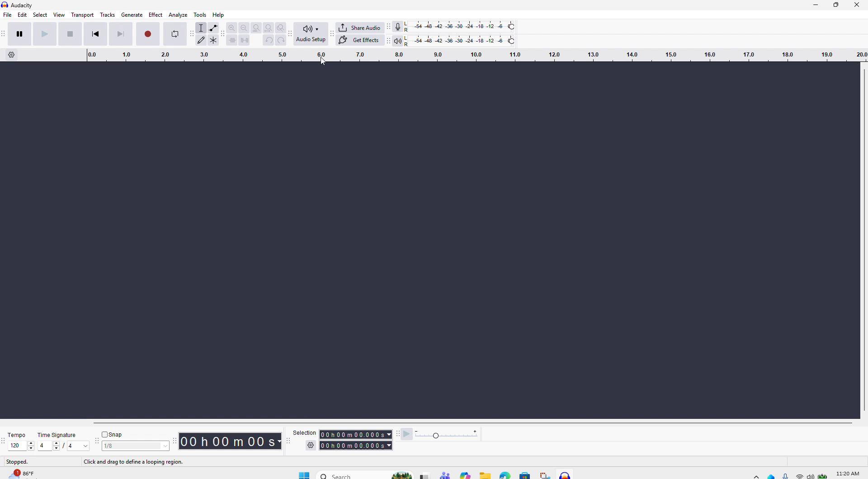
Step: Set the recording device to Input (2- SSL 2 USB Audio Device)
left_click(320, 34)
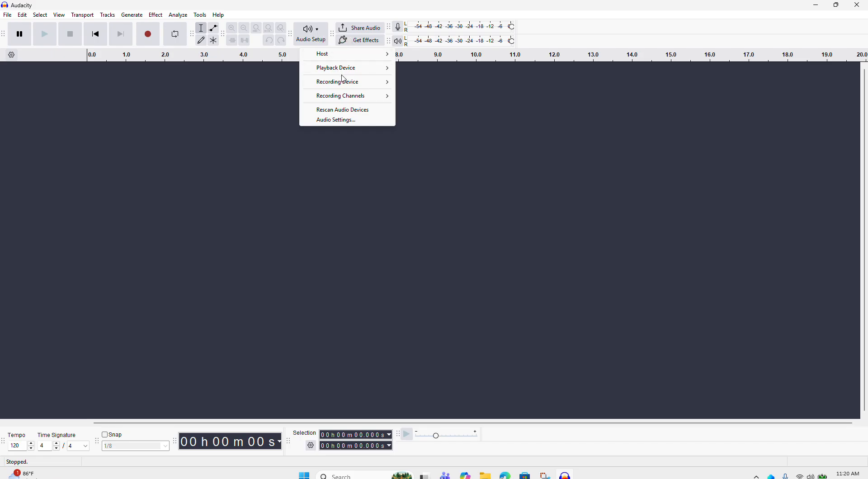
mouse_move(355, 84)
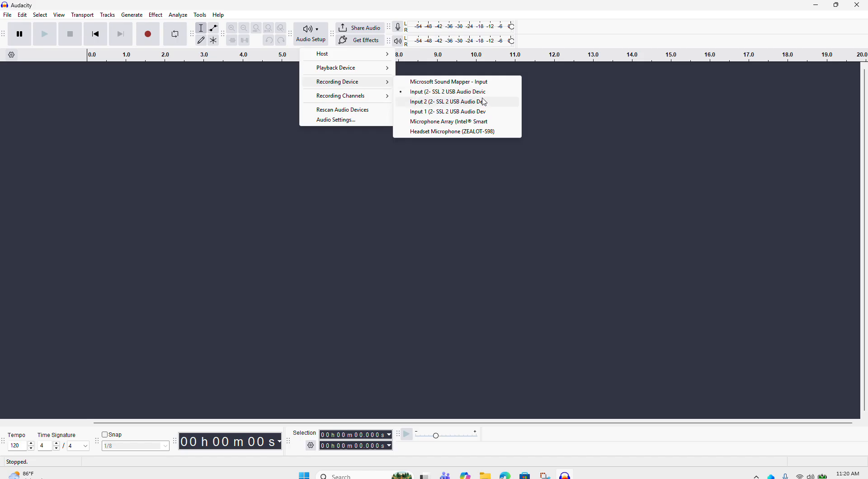
left_click(461, 93)
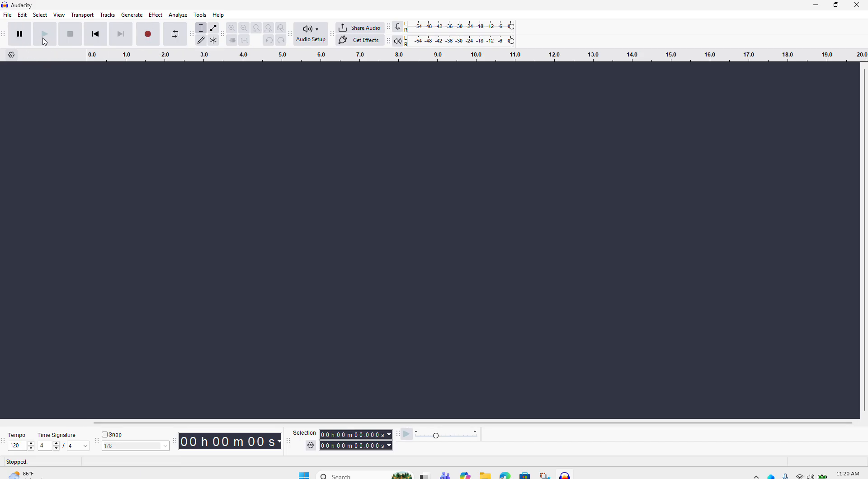
Step: Record a new audio track and pause the recording
left_click(150, 36)
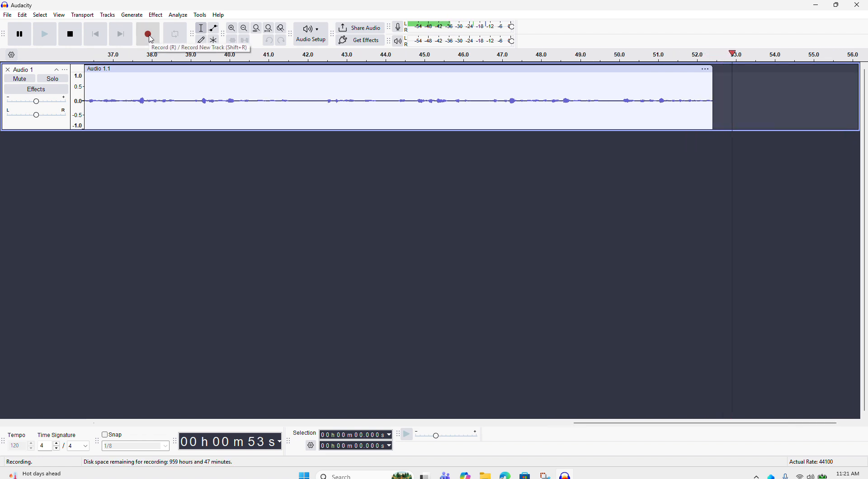
left_click(20, 41)
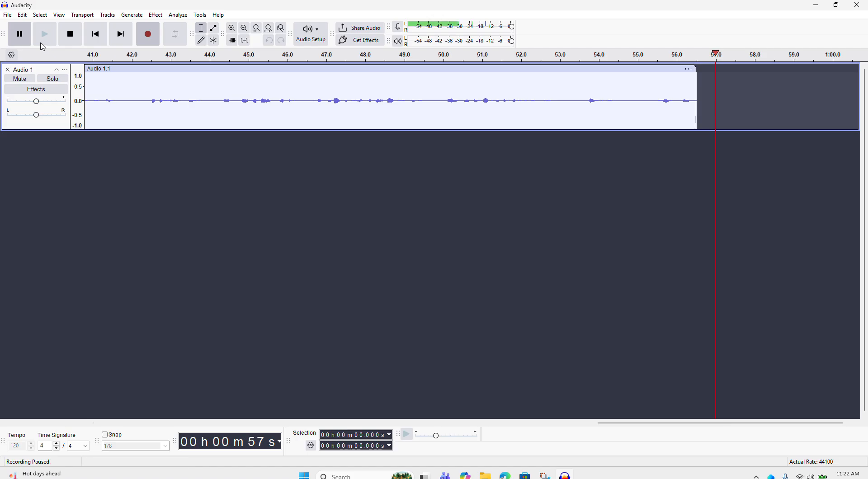
Step: Start exporting the audio to the computer and name the file AUDACITY TUTORAIL
left_click(6, 16)
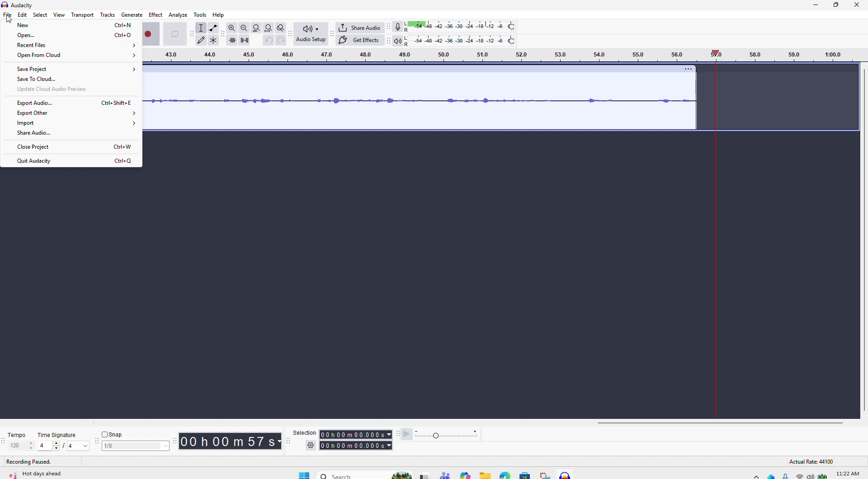
mouse_move(60, 114)
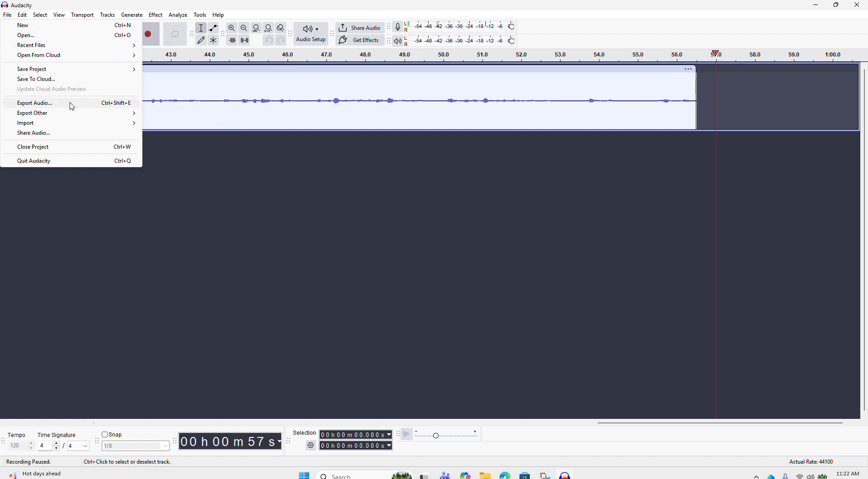
left_click(72, 103)
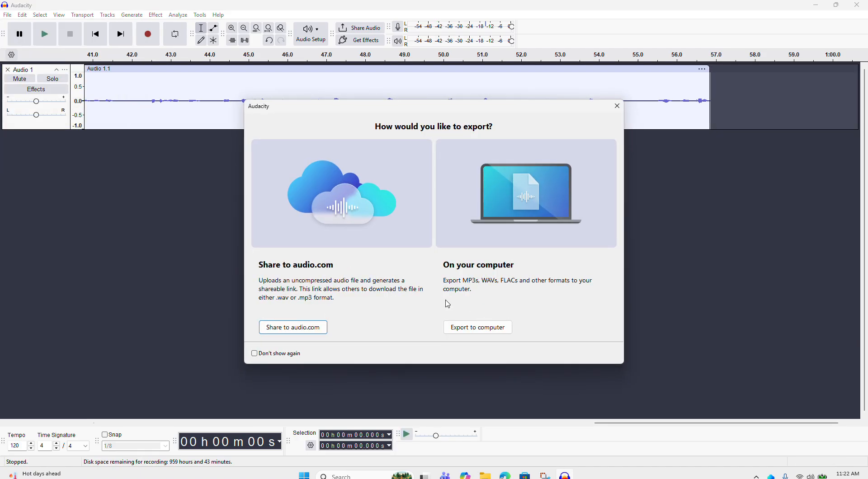
left_click(480, 328)
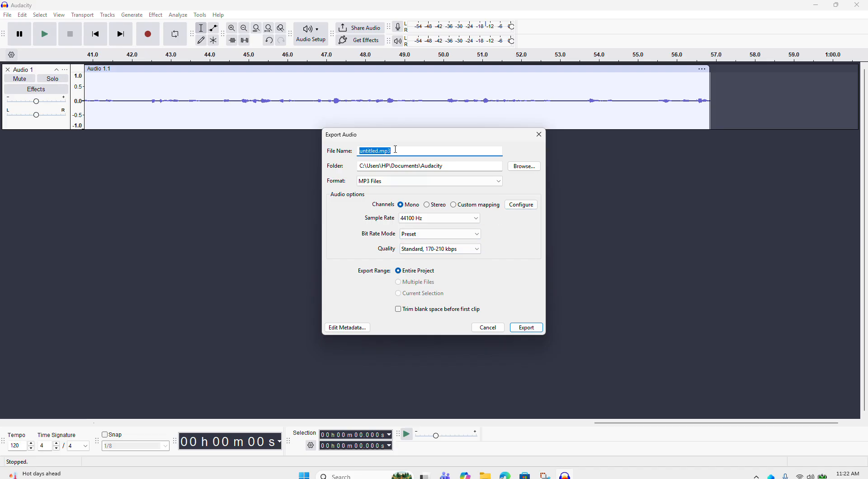
type("AUDACITY TUTORAIL")
Step: Choose MP3 Files as the export format and set the export folder to Desktop
left_click(500, 185)
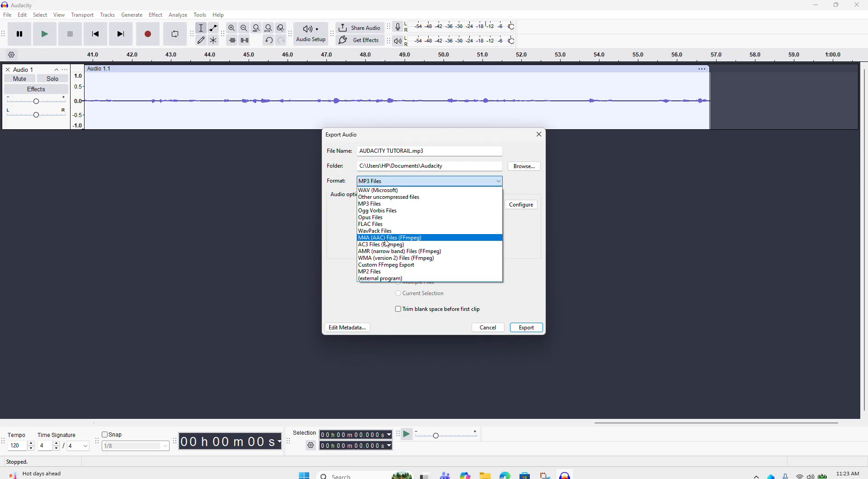
left_click(379, 204)
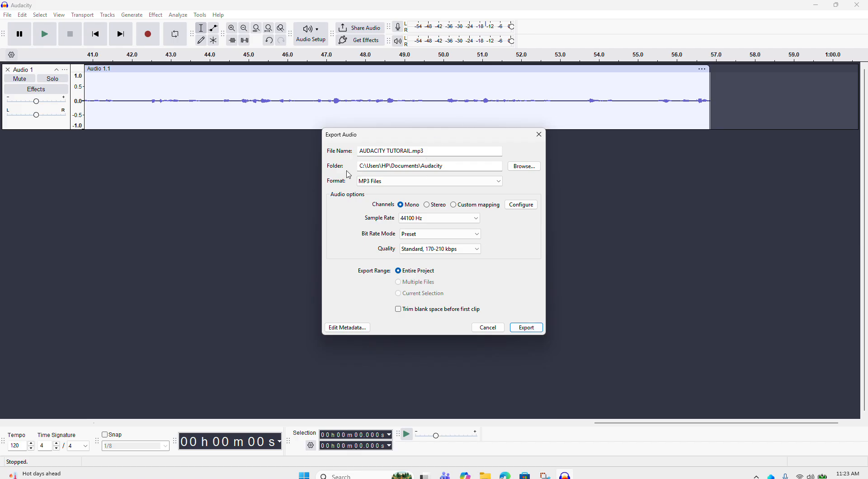
left_click(518, 167)
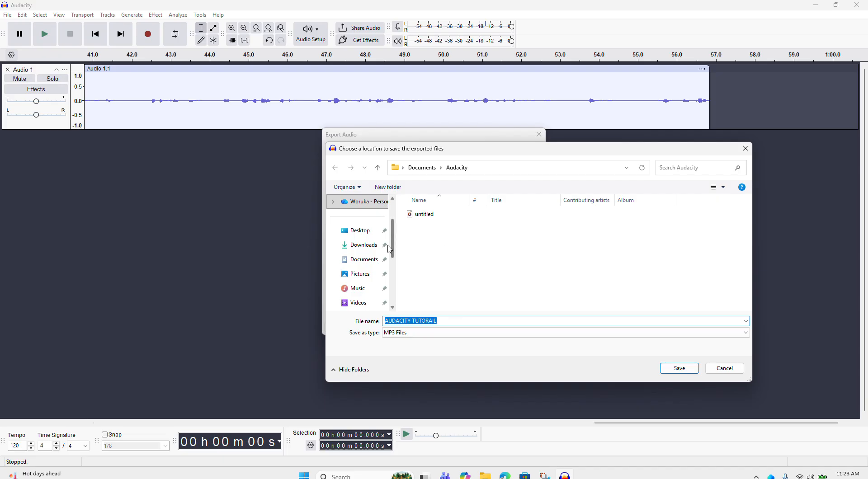
left_click(366, 235)
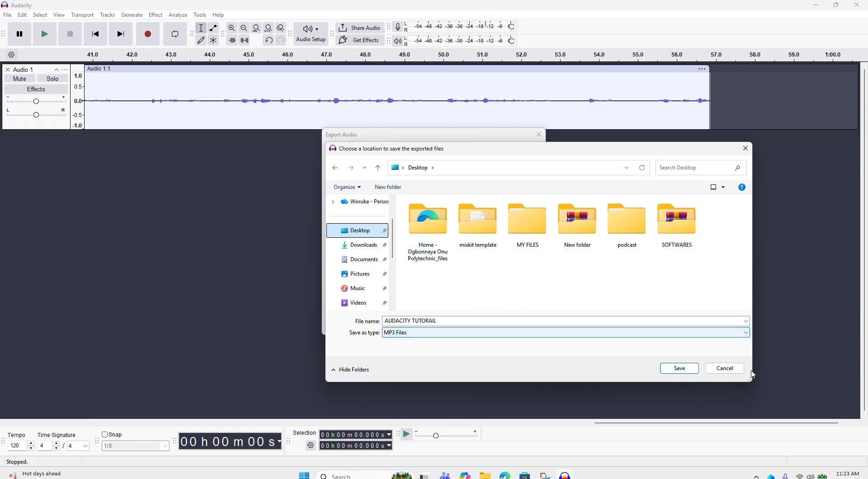
left_click(682, 370)
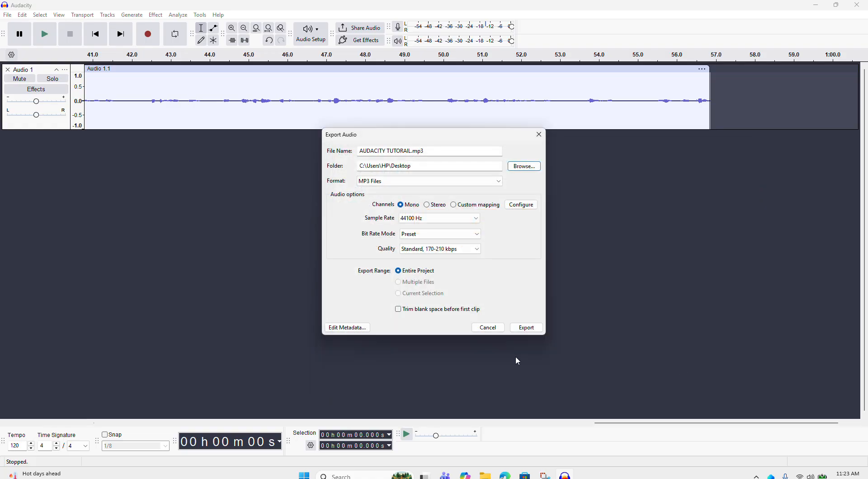
Step: Export the audio file and minimize Audacity
left_click(528, 329)
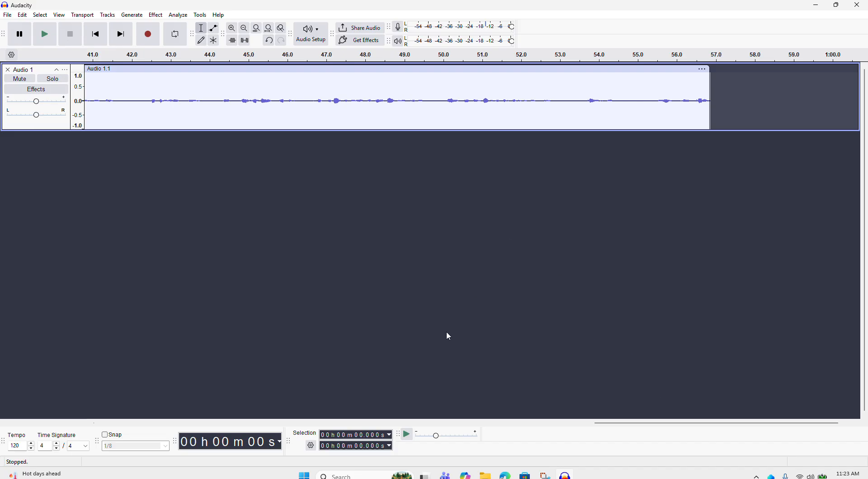
left_click(818, 9)
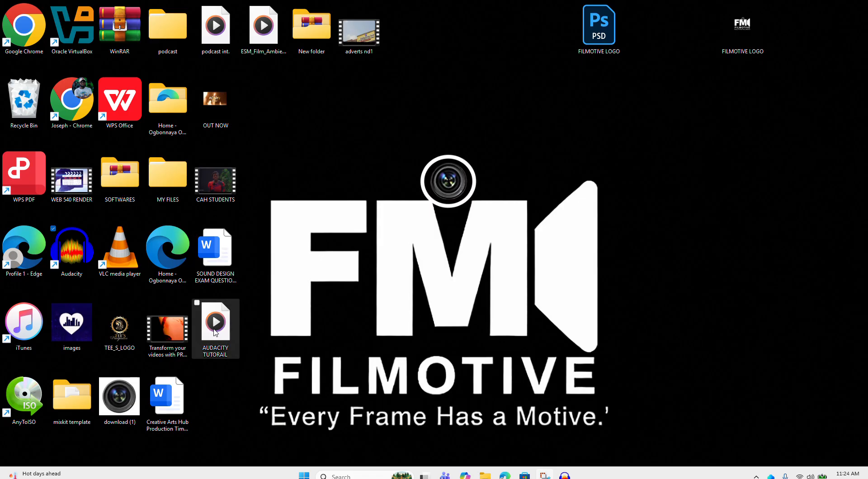
Step: Play the exported AUDACITY TUTORAIL file from the desktop, raise the volume, and pause playback
double_click(216, 332)
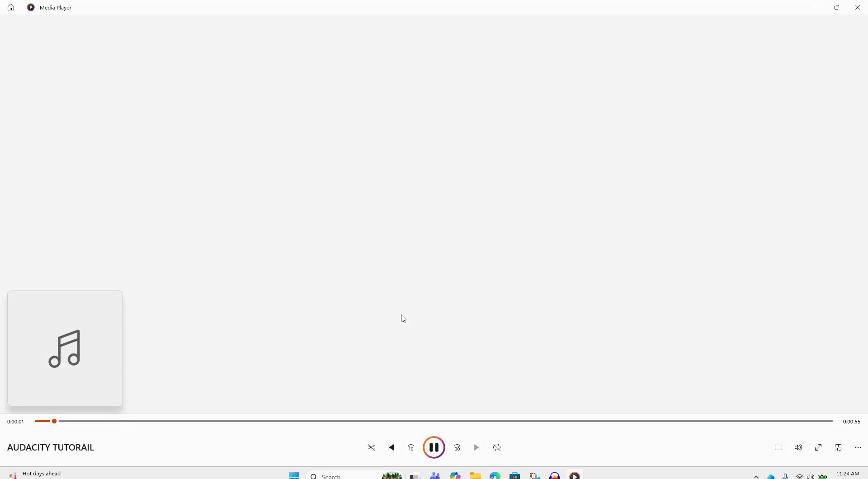
key("XF86AudioRaiseVolume")
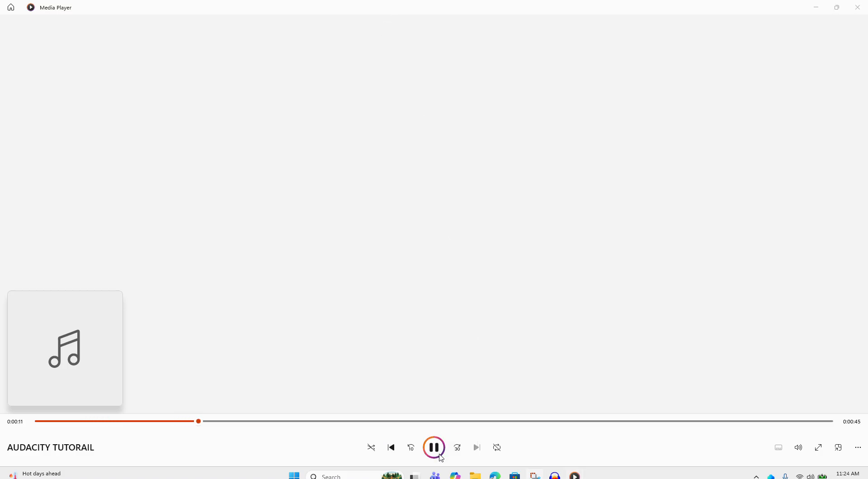
left_click(441, 458)
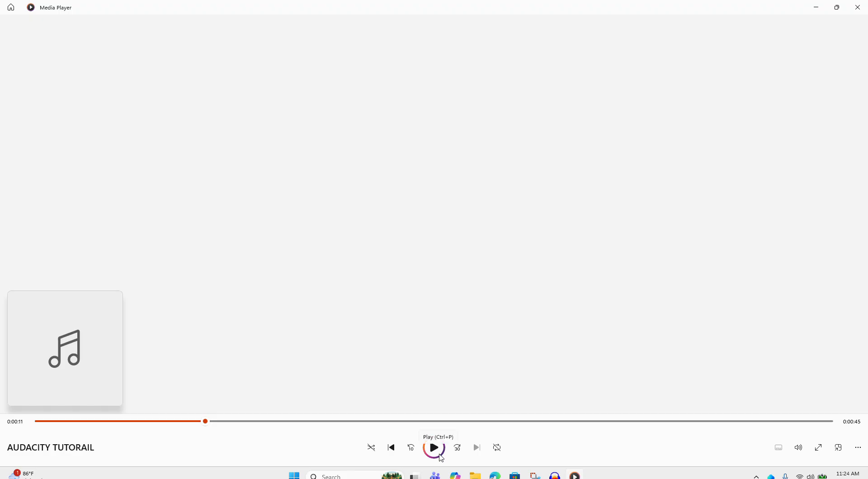